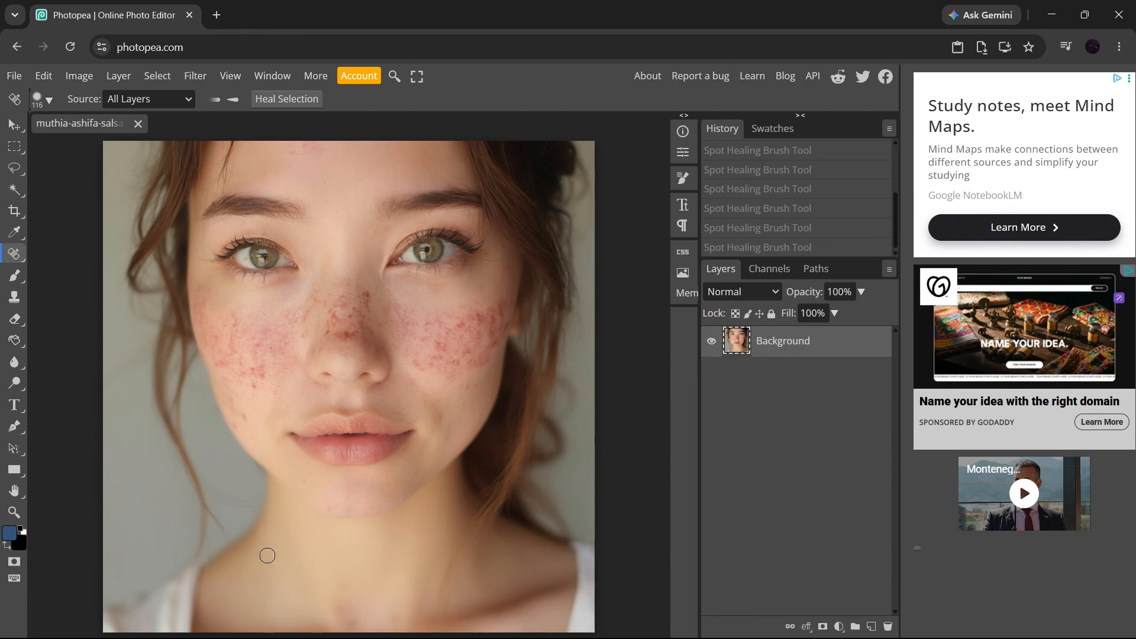
Activate the Spot Healing Brush tool and add a new empty layer above the Background
{"action": "key", "text": "v"}
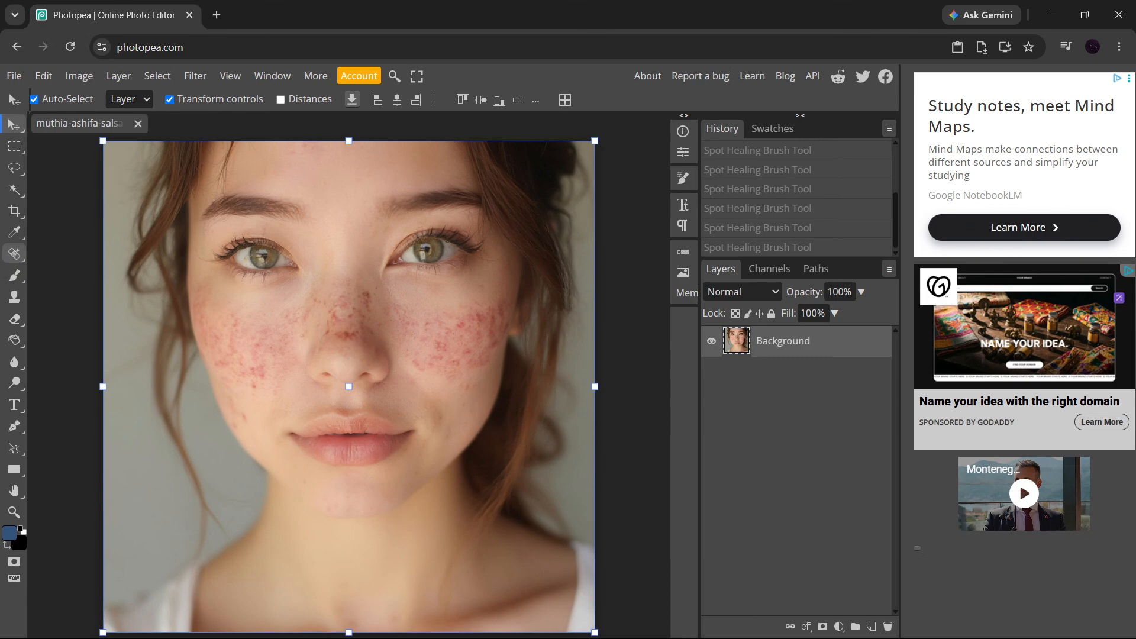
{"action": "right_click", "coordinate": [16, 255]}
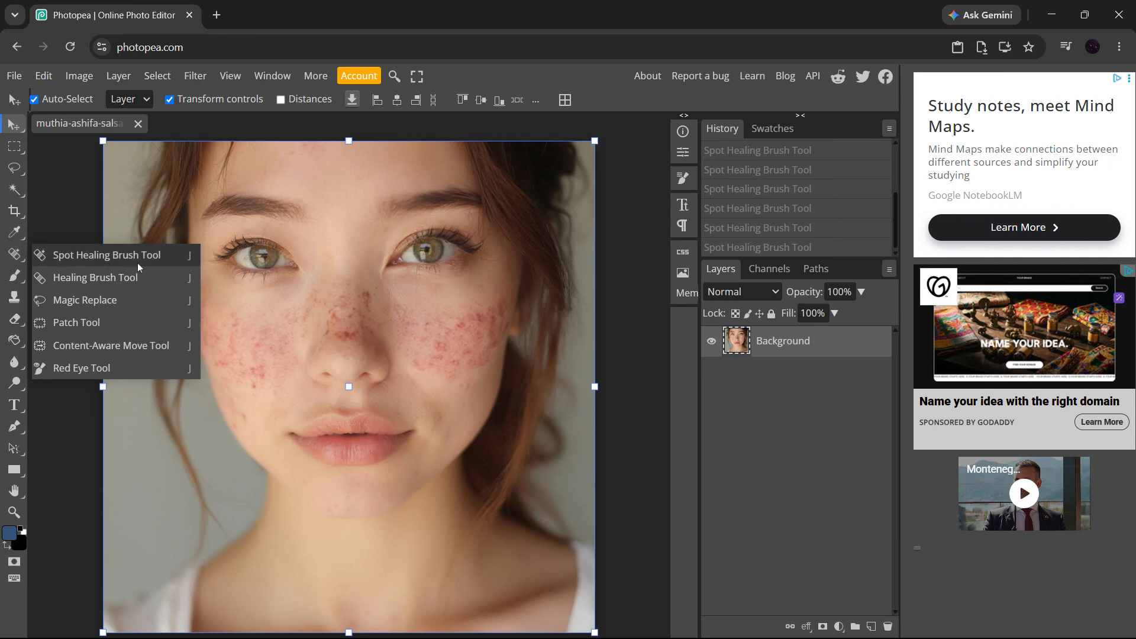
{"action": "left_click", "coordinate": [106, 255]}
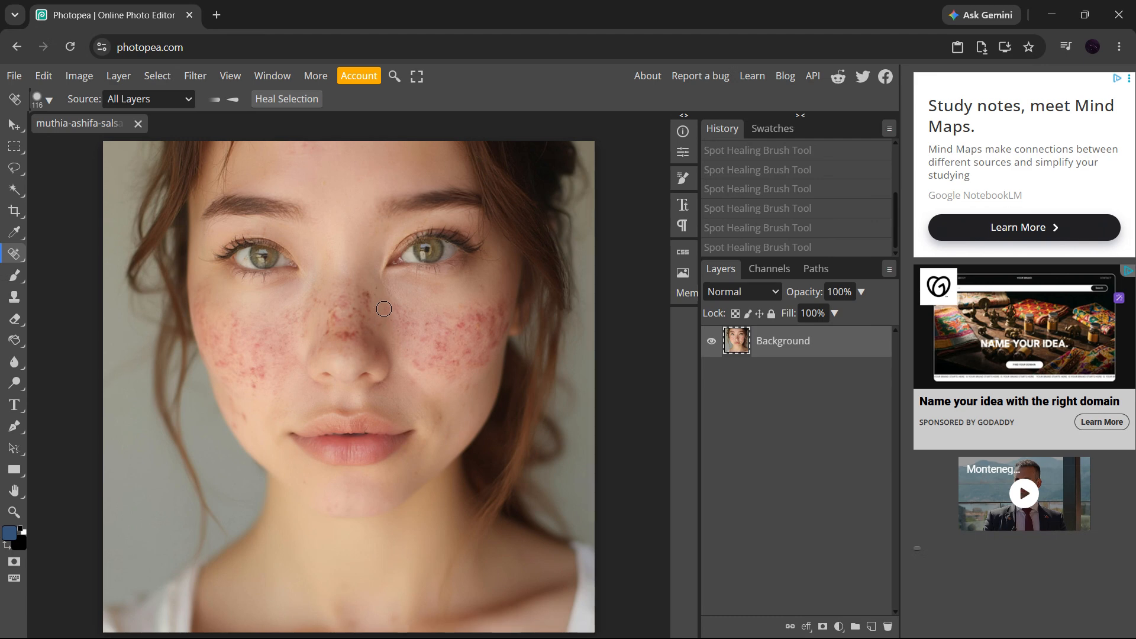
{"action": "left_click", "coordinate": [871, 625]}
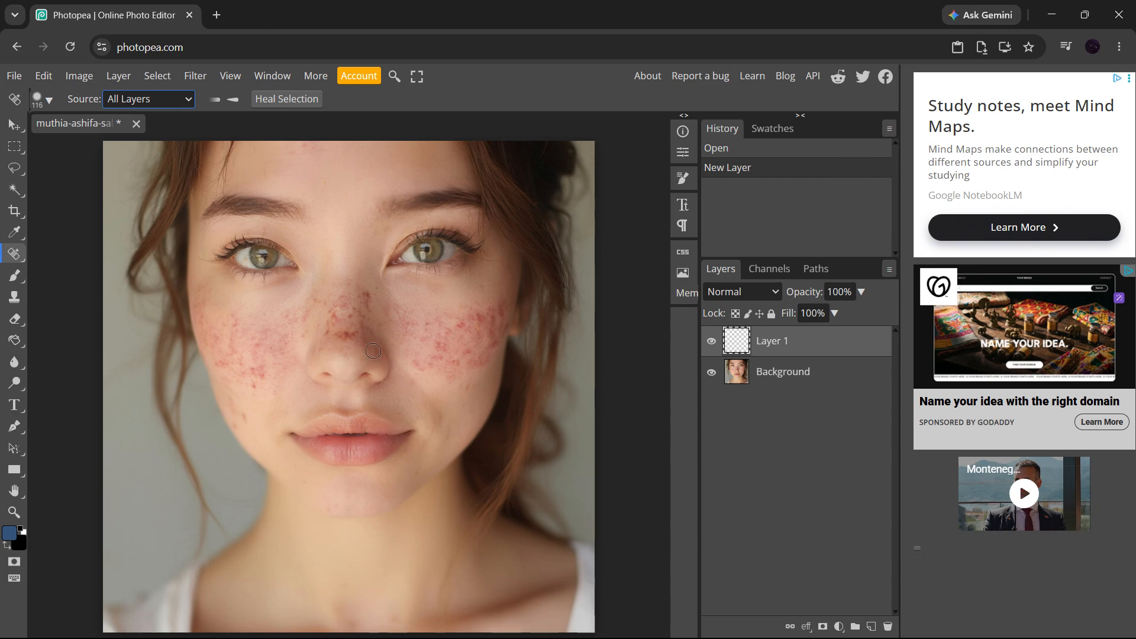
Set the healing brush size to 123 px and its hardness to 70%
{"action": "scroll", "coordinate": [354, 300], "scroll_direction": "up", "scroll_amount": 1}
{"action": "scroll", "coordinate": [354, 300], "scroll_direction": "up", "scroll_amount": 1}
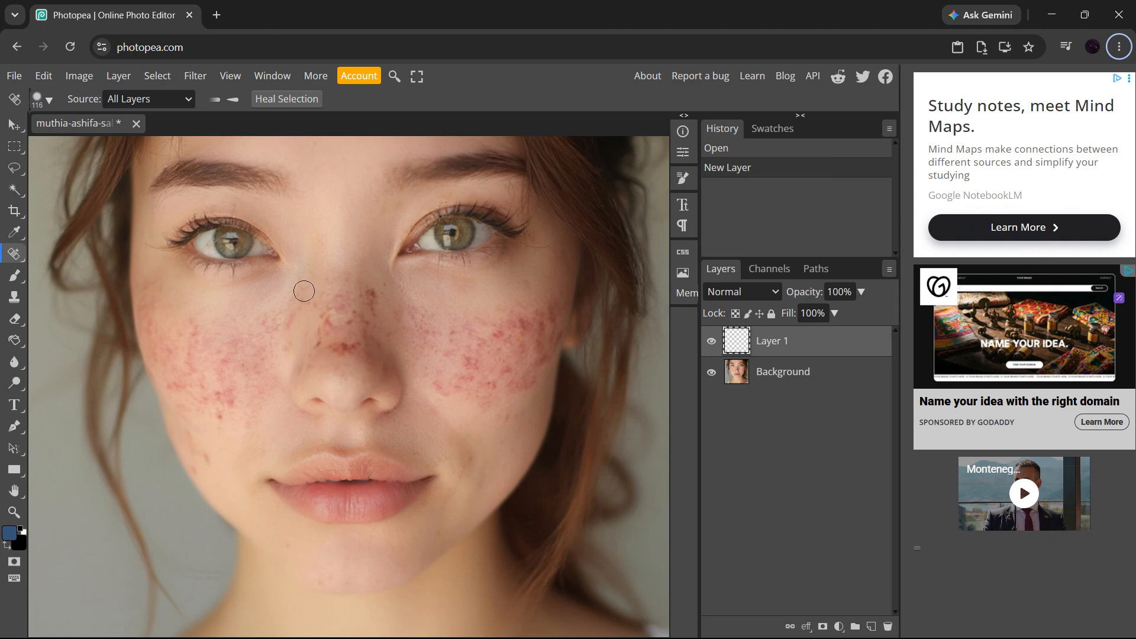
{"action": "right_click", "coordinate": [223, 446]}
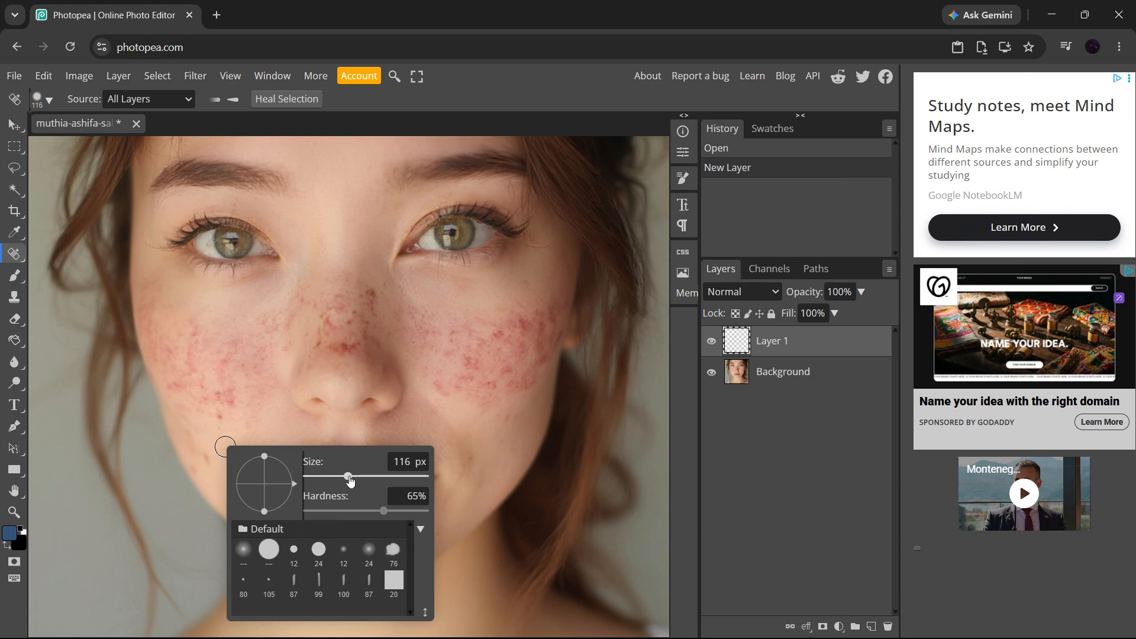
{"action": "left_click_drag", "start_coordinate": [350, 481], "coordinate": [352, 483]}
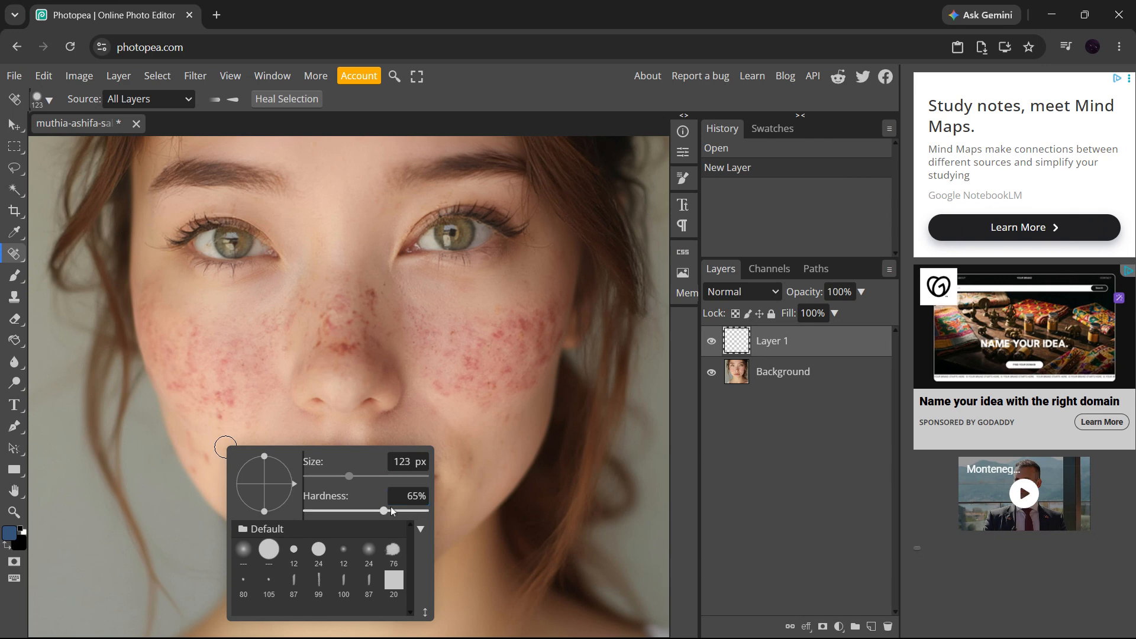
{"action": "left_click_drag", "start_coordinate": [384, 511], "coordinate": [391, 519]}
{"action": "right_click", "coordinate": [498, 463]}
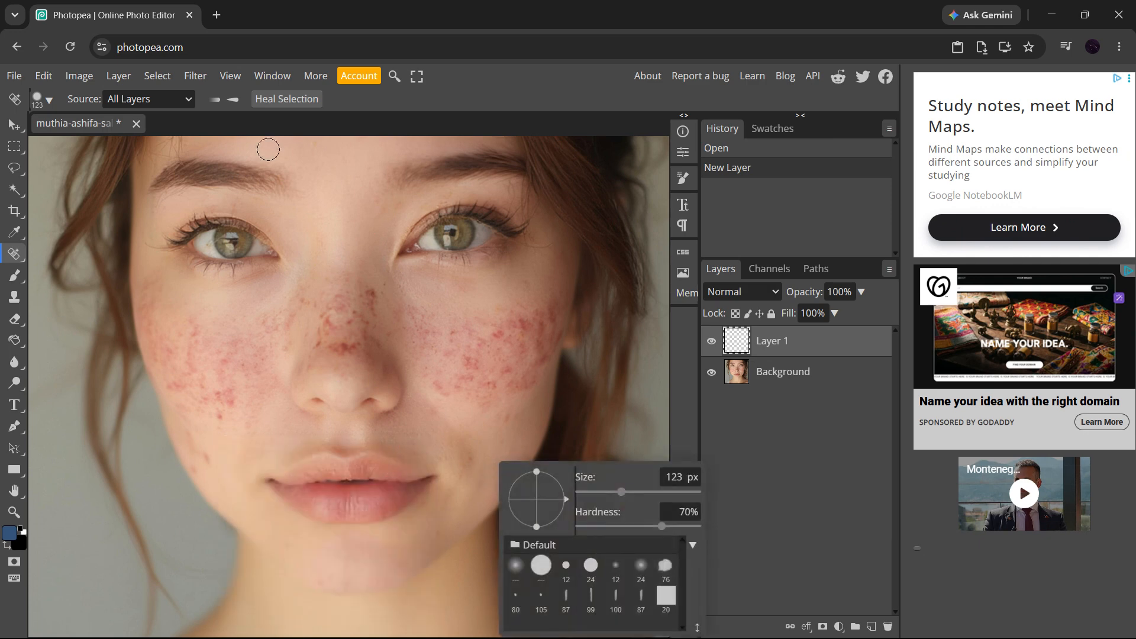
{"action": "left_click", "coordinate": [333, 103]}
Heal the small blemishes and reddish marks near the jawline on the lower part of the photo's left cheek
{"action": "scroll", "coordinate": [173, 495], "scroll_direction": "up", "scroll_amount": 5}
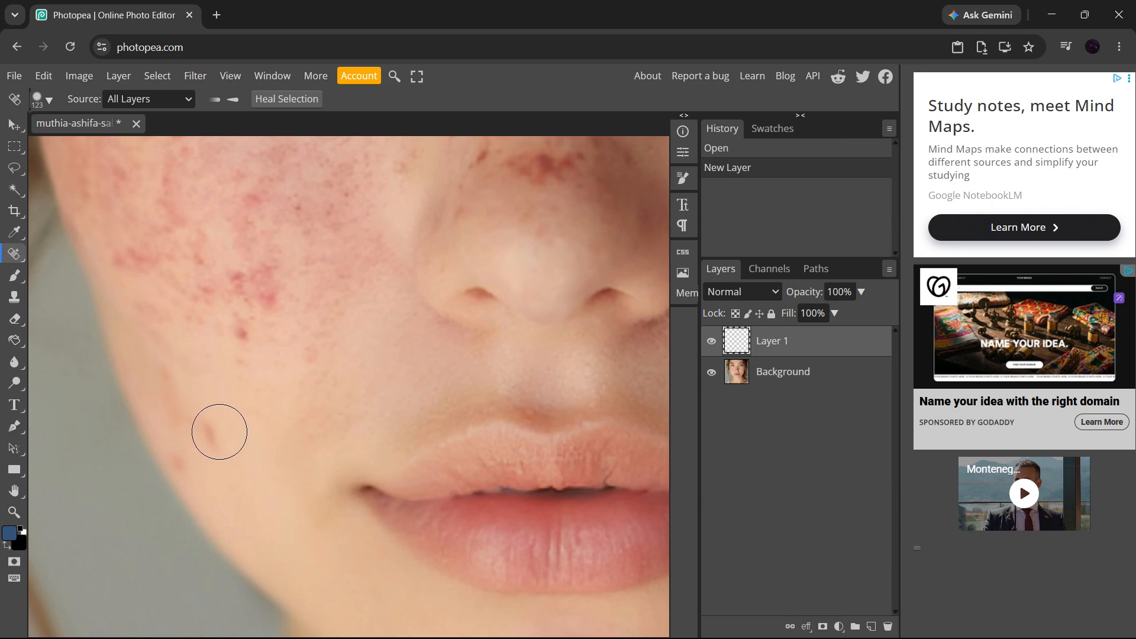
{"action": "left_click", "coordinate": [213, 434]}
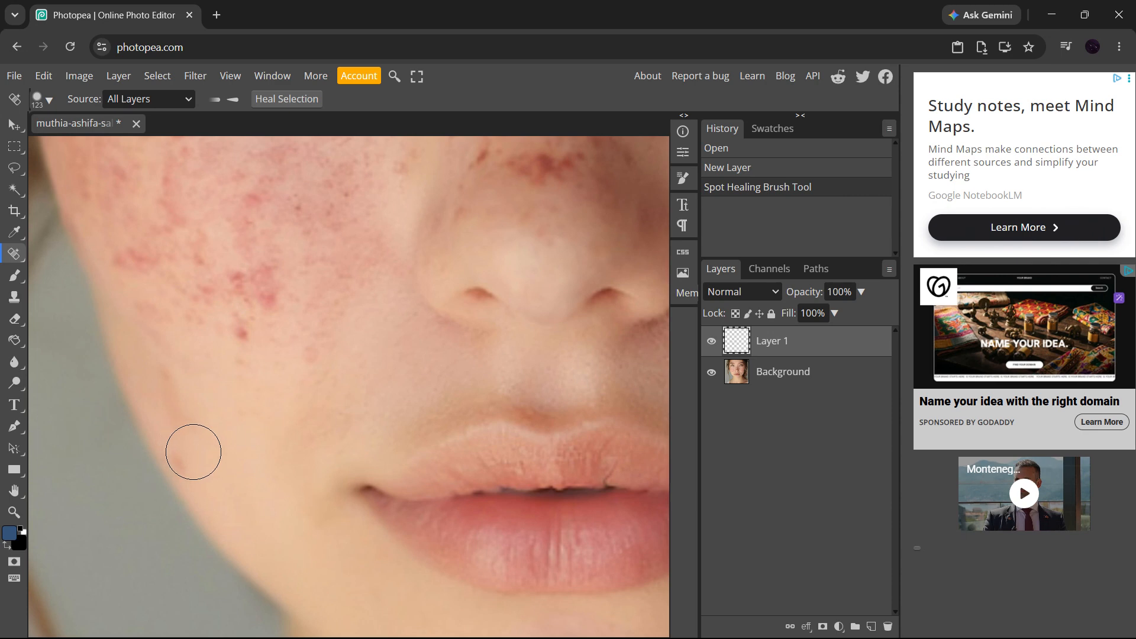
{"action": "left_click", "coordinate": [193, 452]}
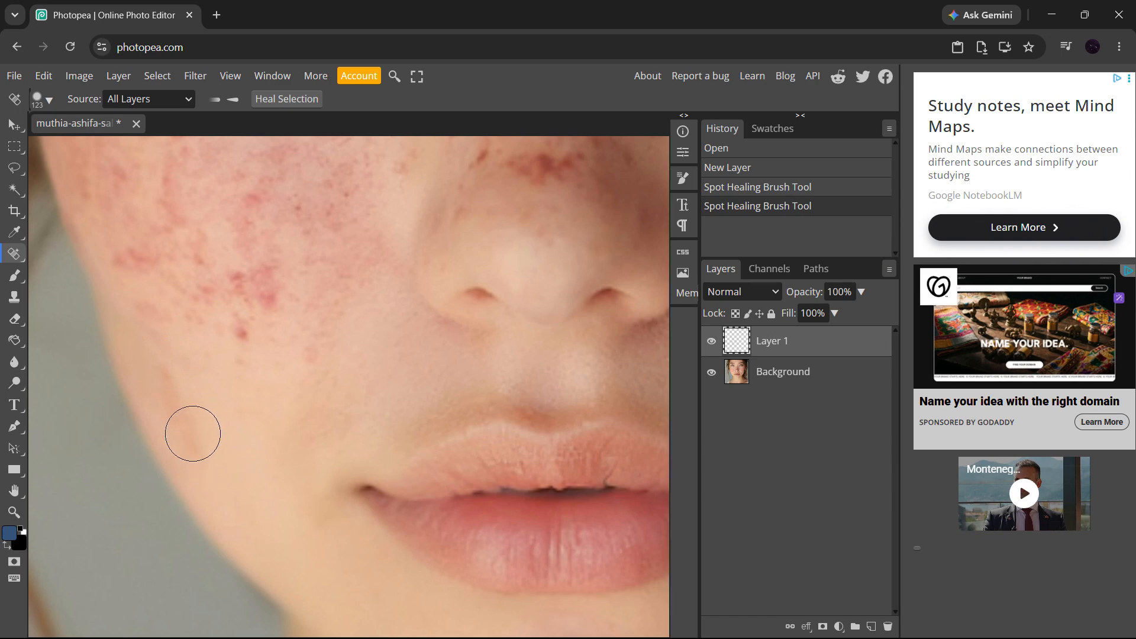
{"action": "left_click_drag", "start_coordinate": [192, 433], "coordinate": [170, 354]}
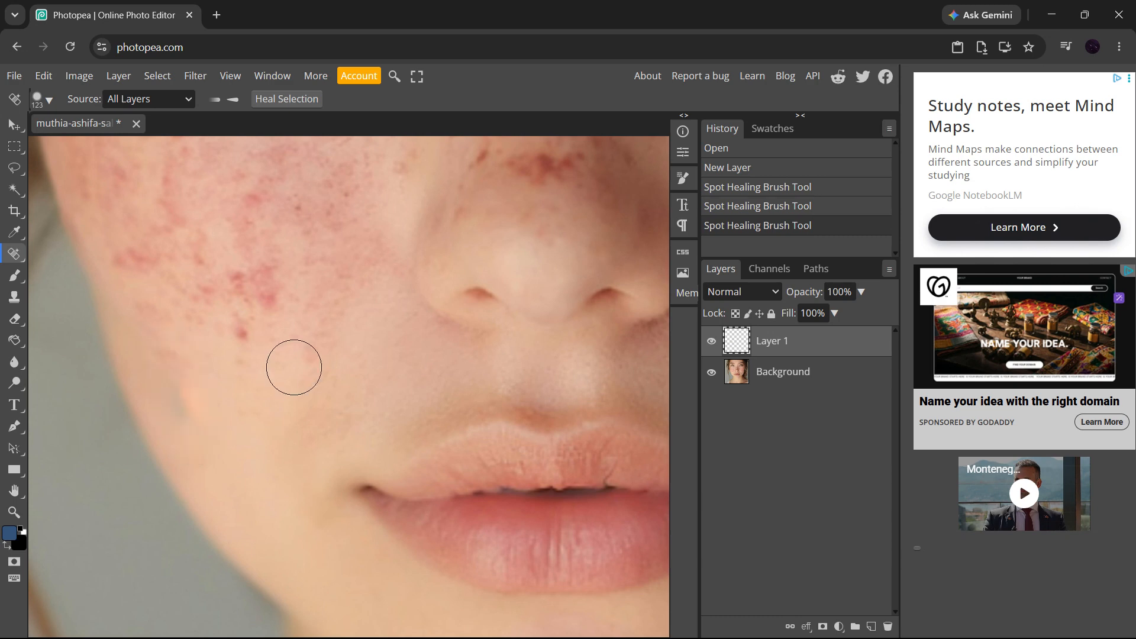
{"action": "key", "text": "ctrl+z"}
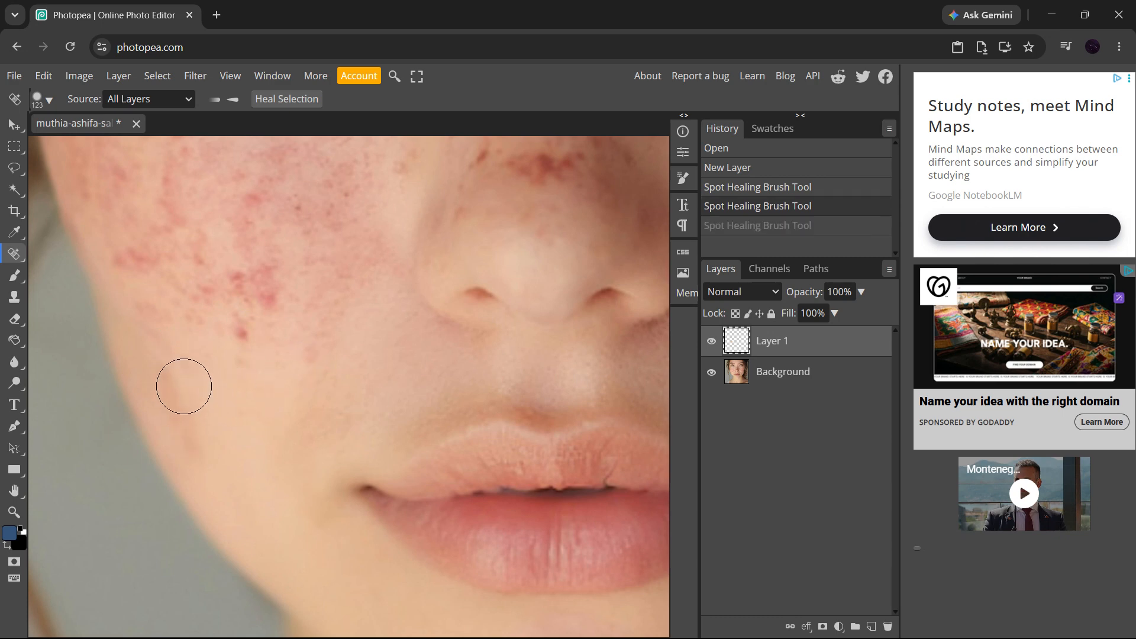
{"action": "left_click_drag", "start_coordinate": [182, 384], "coordinate": [204, 437]}
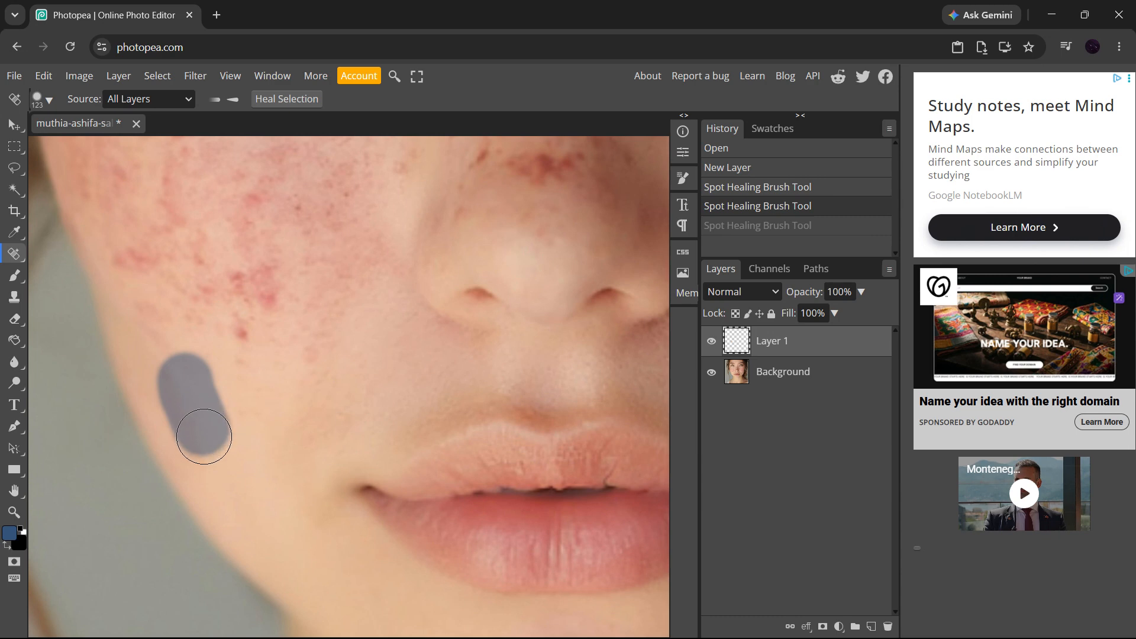
{"action": "left_click_drag", "start_coordinate": [204, 437], "coordinate": [204, 436]}
Heal the red spots along the lower edge of the reddened area on the photo's left cheek
{"action": "scroll", "coordinate": [340, 286], "scroll_direction": "up", "scroll_amount": 2}
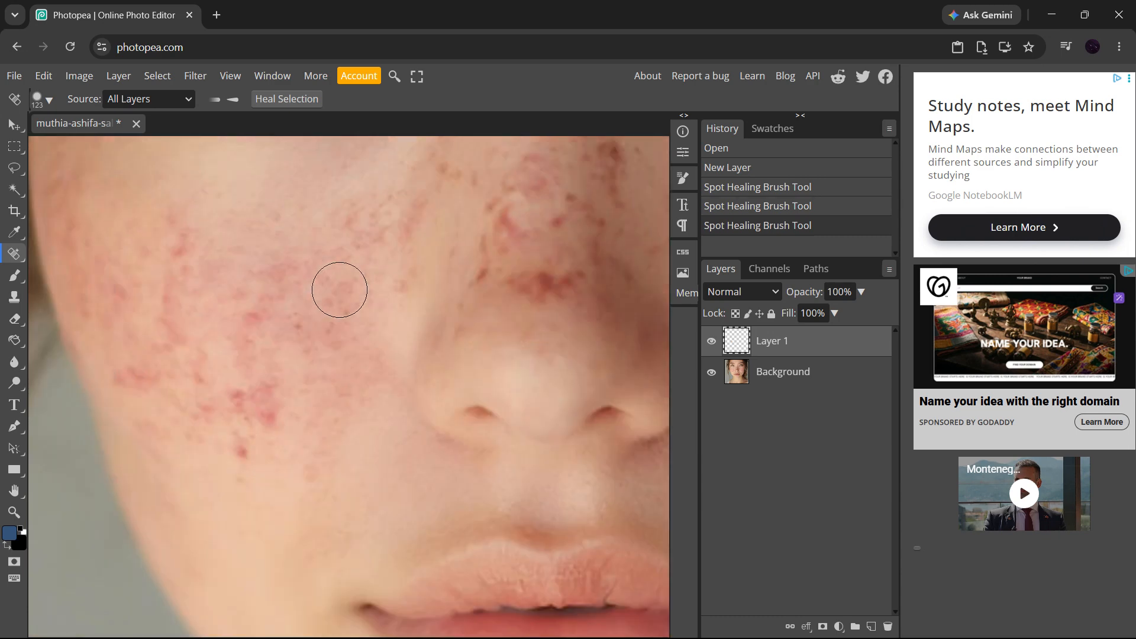
{"action": "mouse_move", "coordinate": [376, 355]}
{"action": "left_mouse_down"}
{"action": "mouse_move", "coordinate": [374, 378]}
{"action": "mouse_move", "coordinate": [278, 473]}
{"action": "left_mouse_up"}
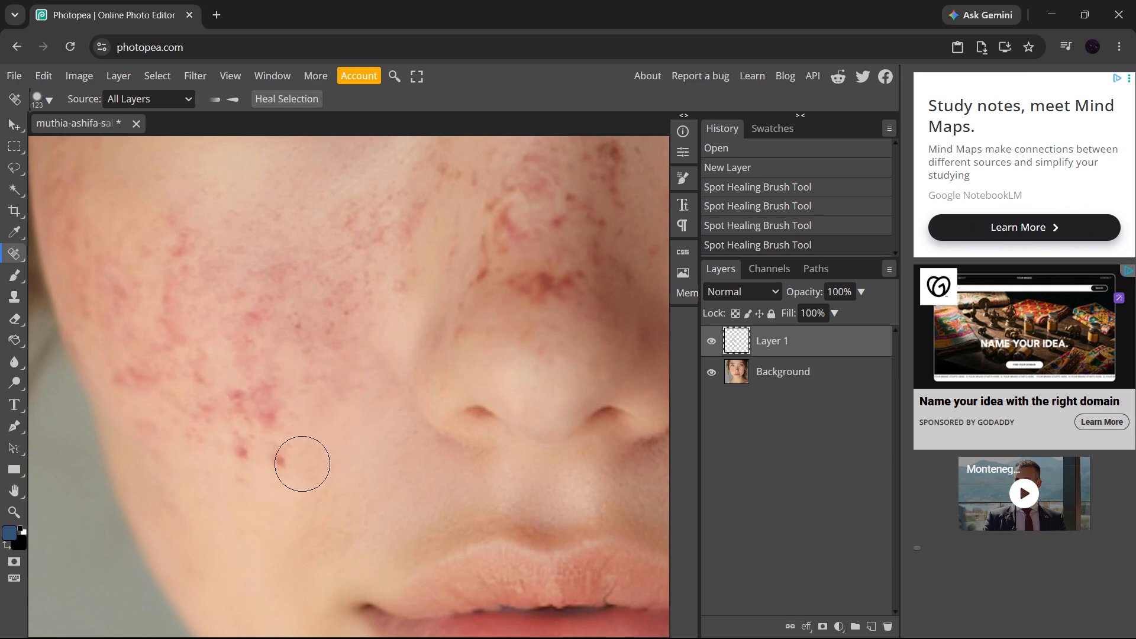
{"action": "mouse_move", "coordinate": [302, 463]}
{"action": "left_mouse_down"}
{"action": "mouse_move", "coordinate": [209, 452]}
{"action": "mouse_move", "coordinate": [148, 419]}
{"action": "left_mouse_up"}
{"action": "key", "text": "ctrl+z"}
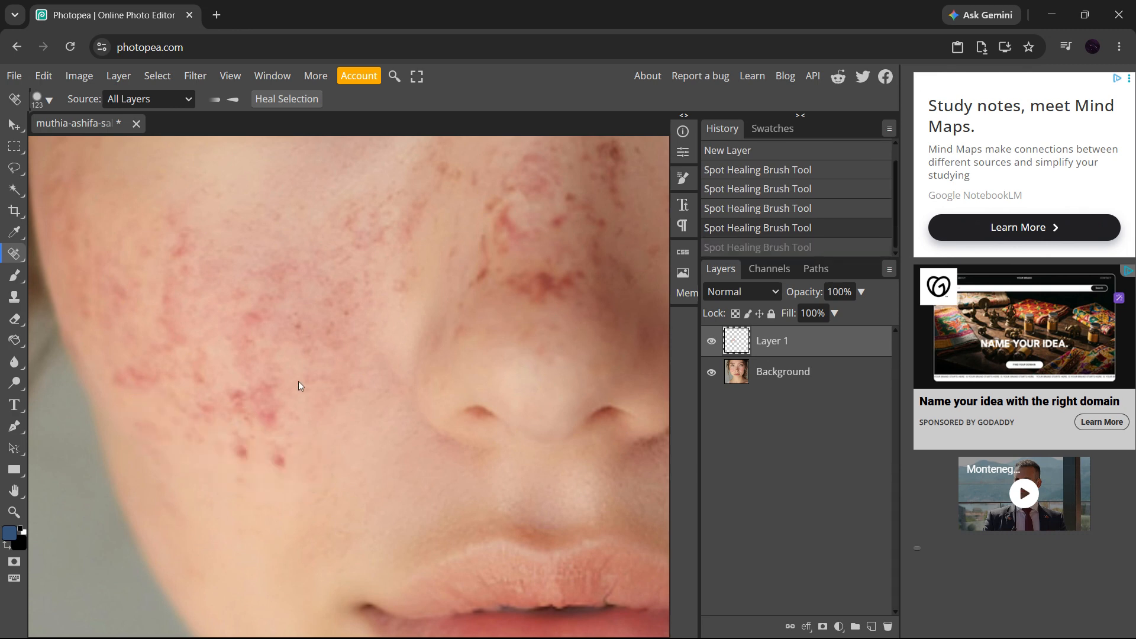
{"action": "left_click_drag", "start_coordinate": [276, 462], "coordinate": [293, 466]}
{"action": "left_click", "coordinate": [242, 469]}
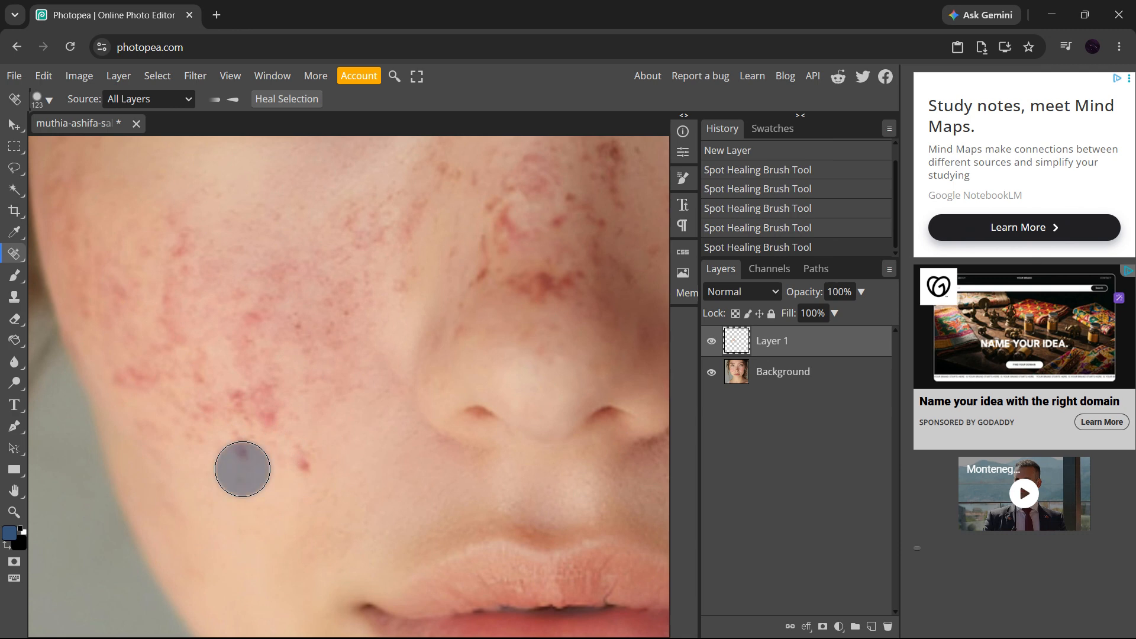
{"action": "left_click", "coordinate": [323, 471]}
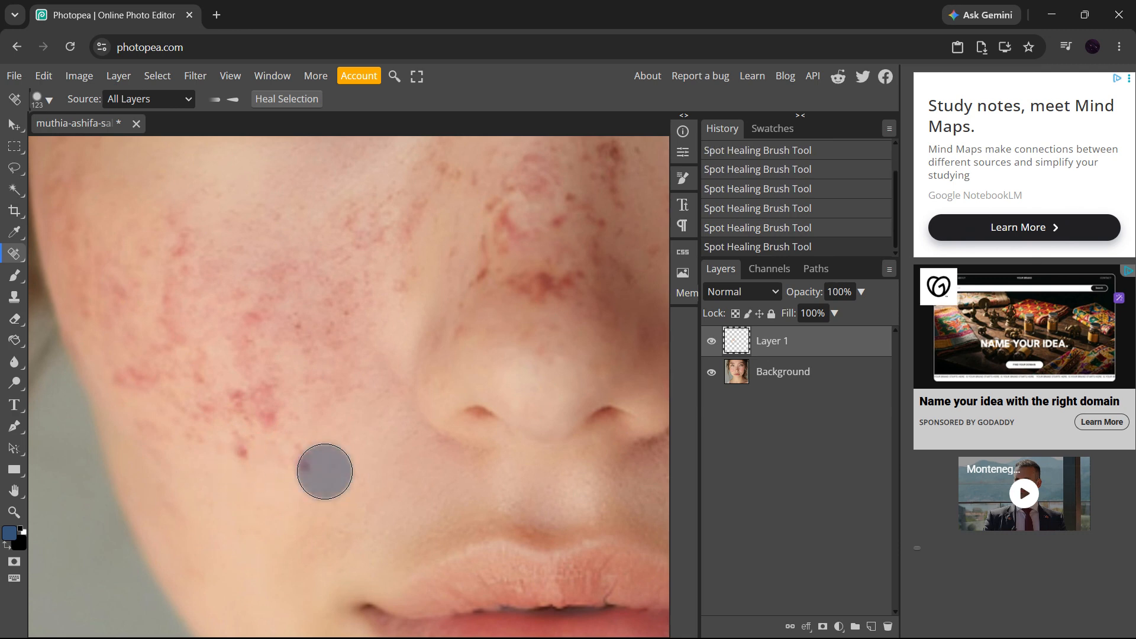
{"action": "left_click", "coordinate": [300, 462]}
{"action": "left_click", "coordinate": [248, 433]}
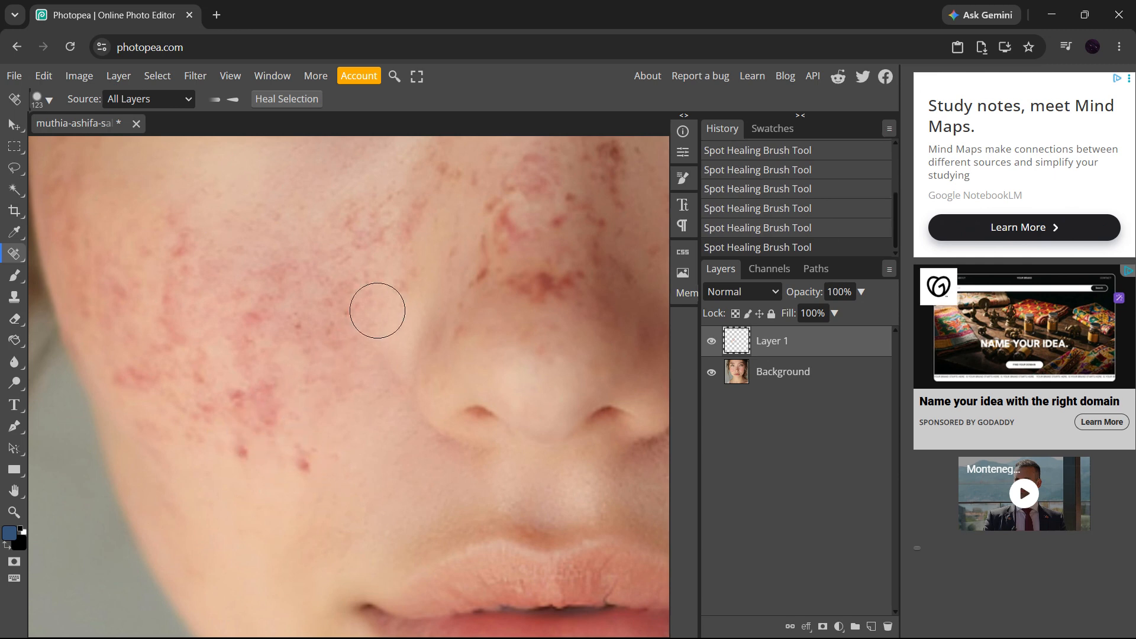
{"action": "scroll", "coordinate": [377, 327], "scroll_direction": "right", "scroll_amount": 4}
{"action": "scroll", "coordinate": [376, 327], "scroll_direction": "down", "scroll_amount": 3}
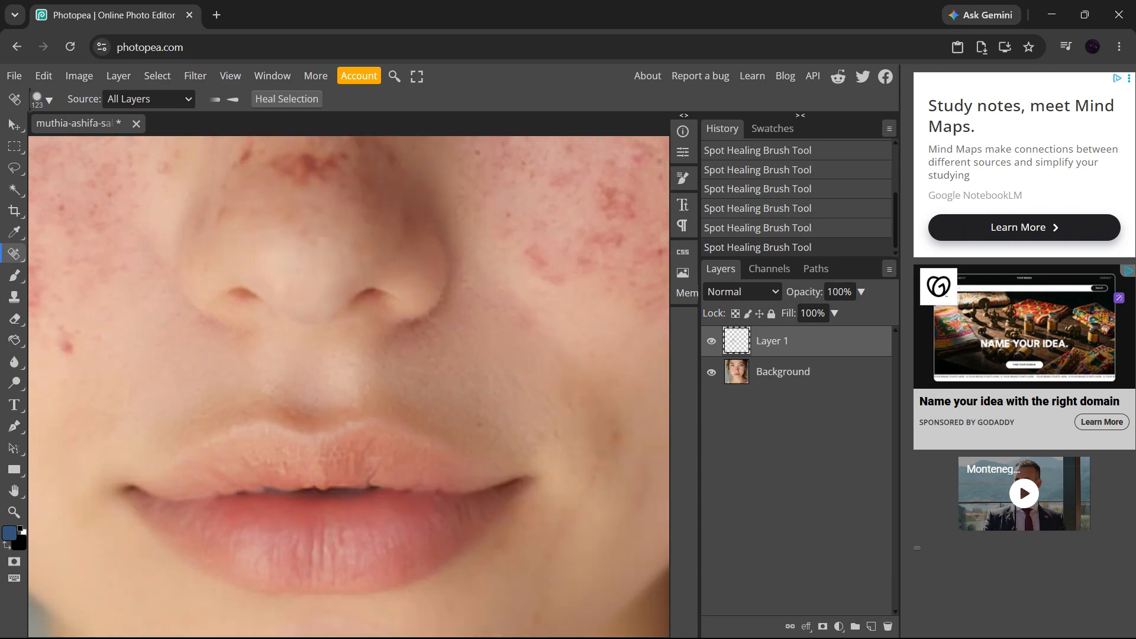
{"action": "scroll", "coordinate": [376, 327], "scroll_direction": "right", "scroll_amount": 5}
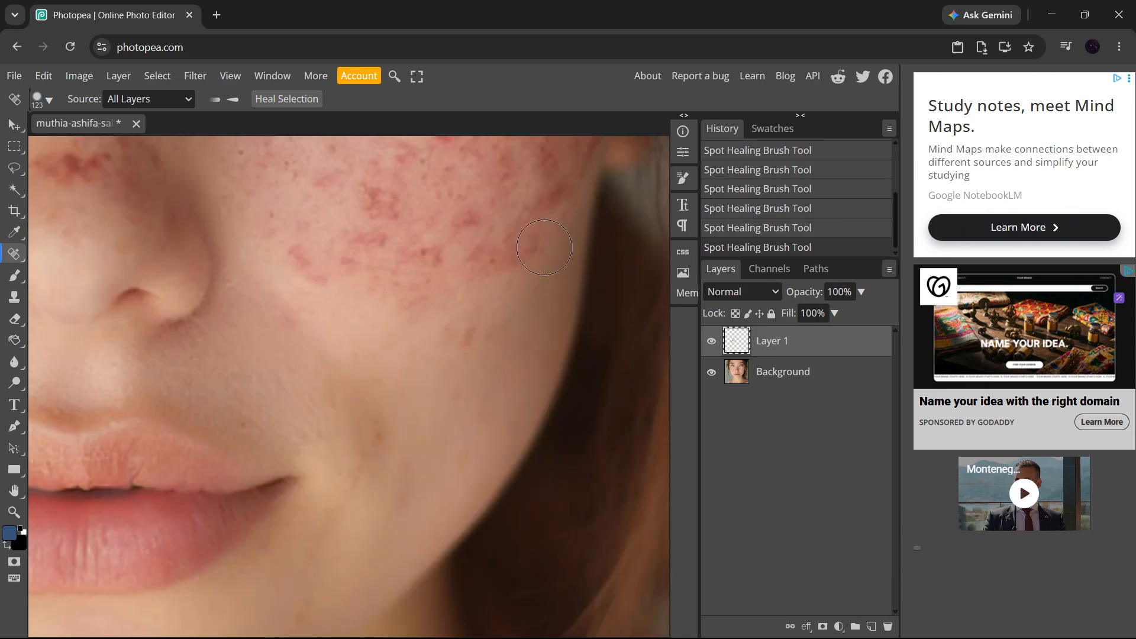
{"action": "mouse_move", "coordinate": [544, 242]}
{"action": "left_mouse_down"}
{"action": "mouse_move", "coordinate": [465, 295]}
{"action": "mouse_move", "coordinate": [406, 318]}
{"action": "left_mouse_up"}
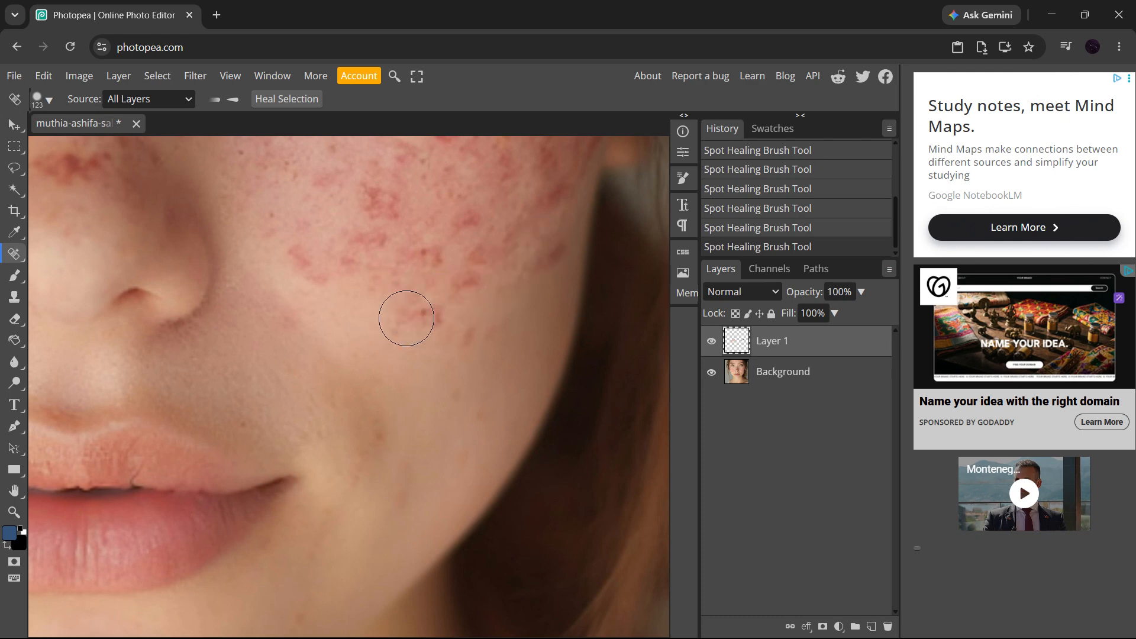
{"action": "key", "text": "ctrl+z"}
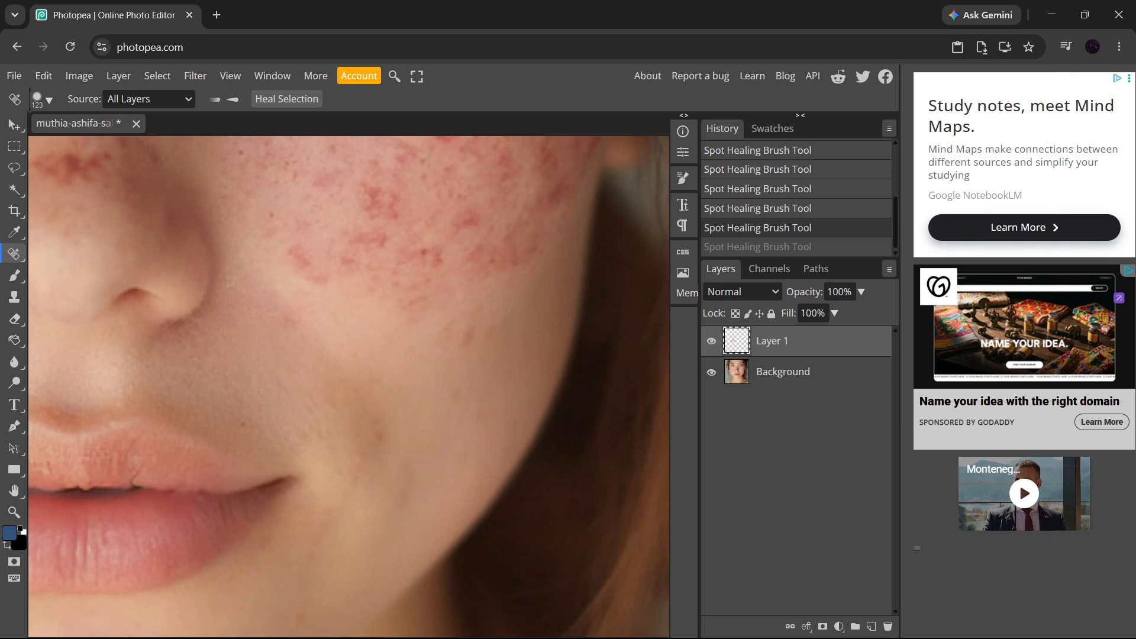
{"action": "scroll", "coordinate": [259, 361], "scroll_direction": "left", "scroll_amount": 5}
{"action": "key", "text": "ctrl+z"}
{"action": "key", "text": "ctrl+z"}
{"action": "key", "text": "ctrl+z"}
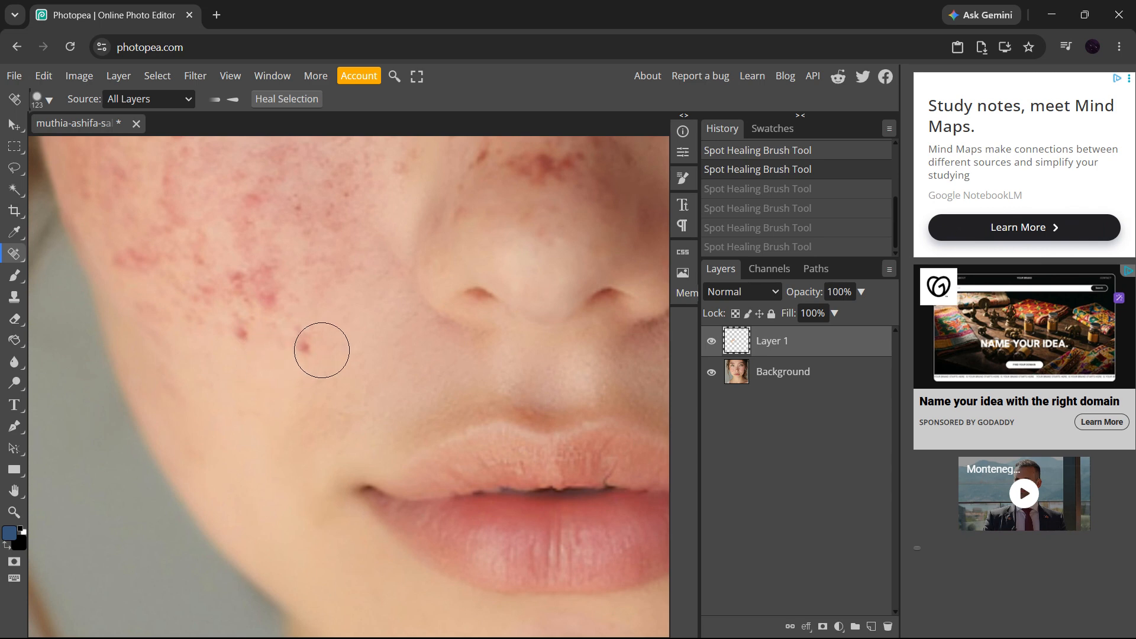
Heal the upper nose bridge with downward strokes from between the eyes into the reddened skin
{"action": "scroll", "coordinate": [239, 378], "scroll_direction": "down", "scroll_amount": 2}
{"action": "scroll", "coordinate": [281, 350], "scroll_direction": "up", "scroll_amount": 5}
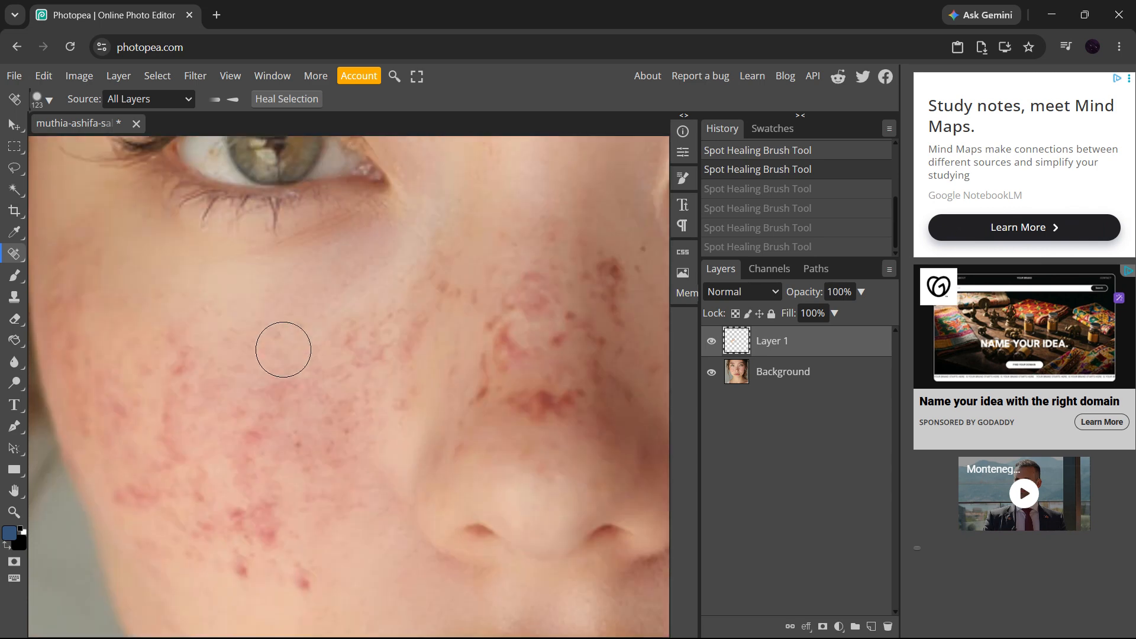
{"action": "scroll", "coordinate": [284, 353], "scroll_direction": "right", "scroll_amount": 2}
{"action": "scroll", "coordinate": [284, 349], "scroll_direction": "up", "scroll_amount": 2}
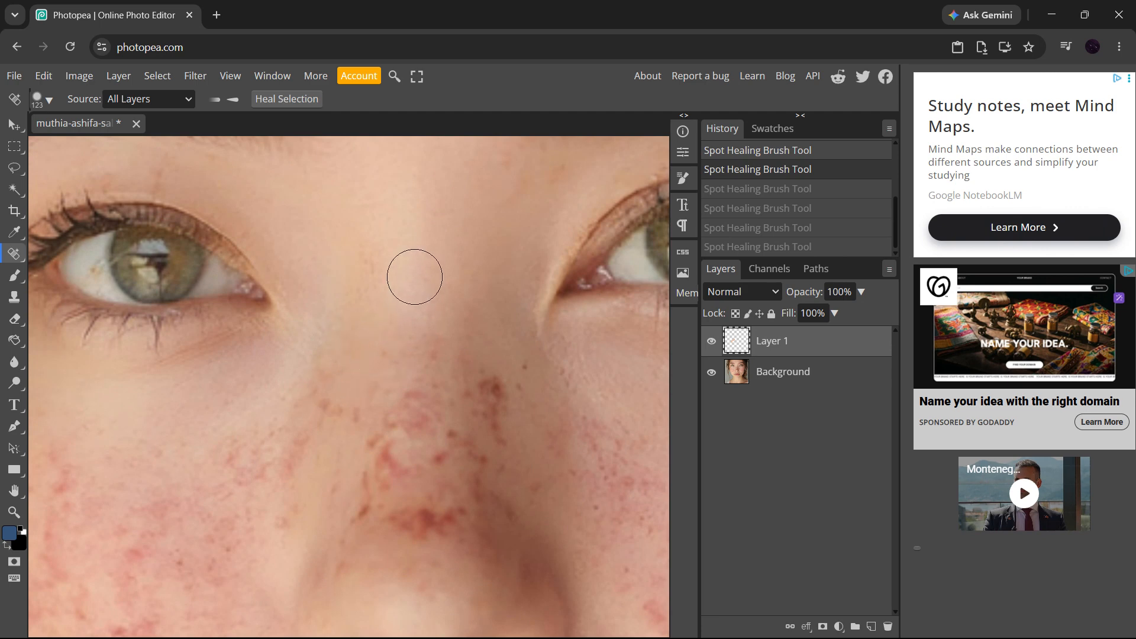
{"action": "left_click_drag", "start_coordinate": [414, 274], "coordinate": [421, 406]}
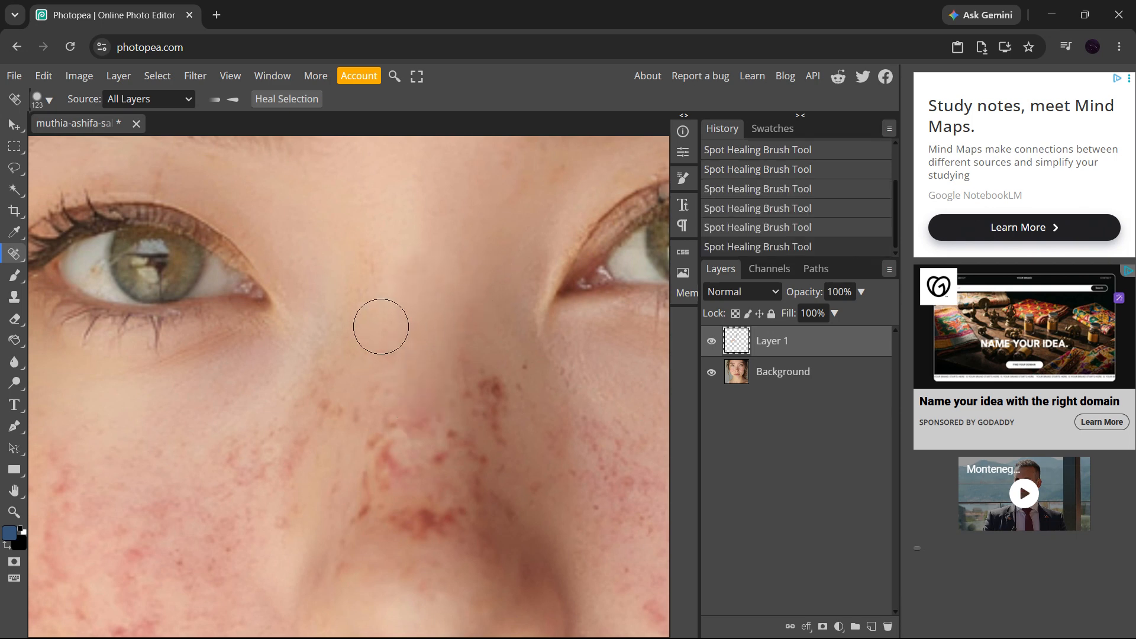
{"action": "left_click_drag", "start_coordinate": [381, 326], "coordinate": [381, 443]}
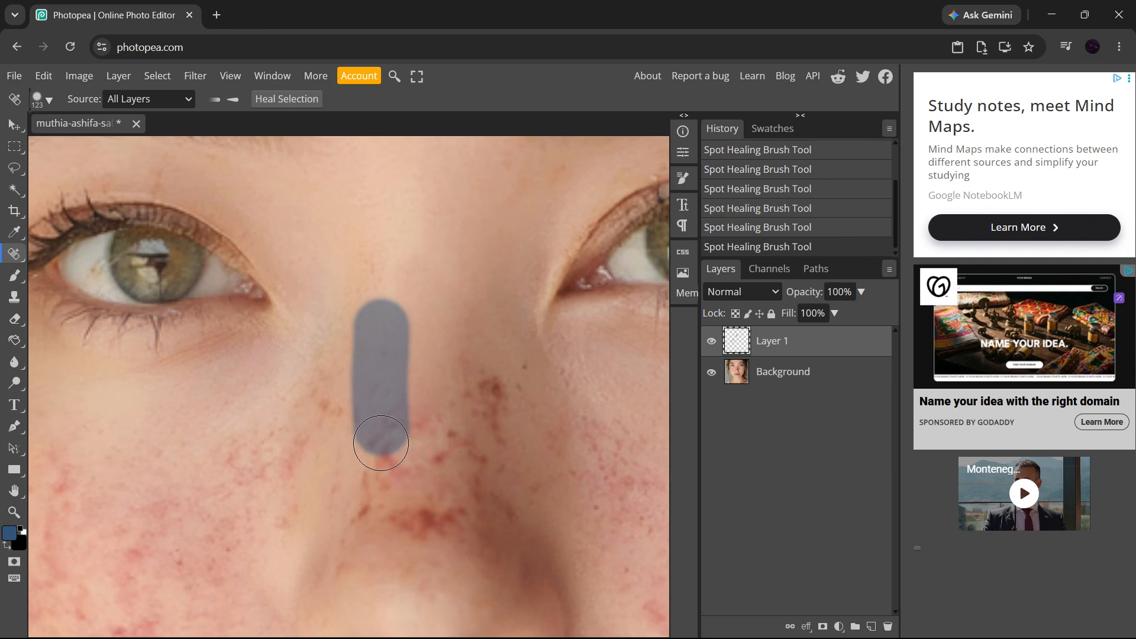
{"action": "left_click_drag", "start_coordinate": [381, 443], "coordinate": [380, 438]}
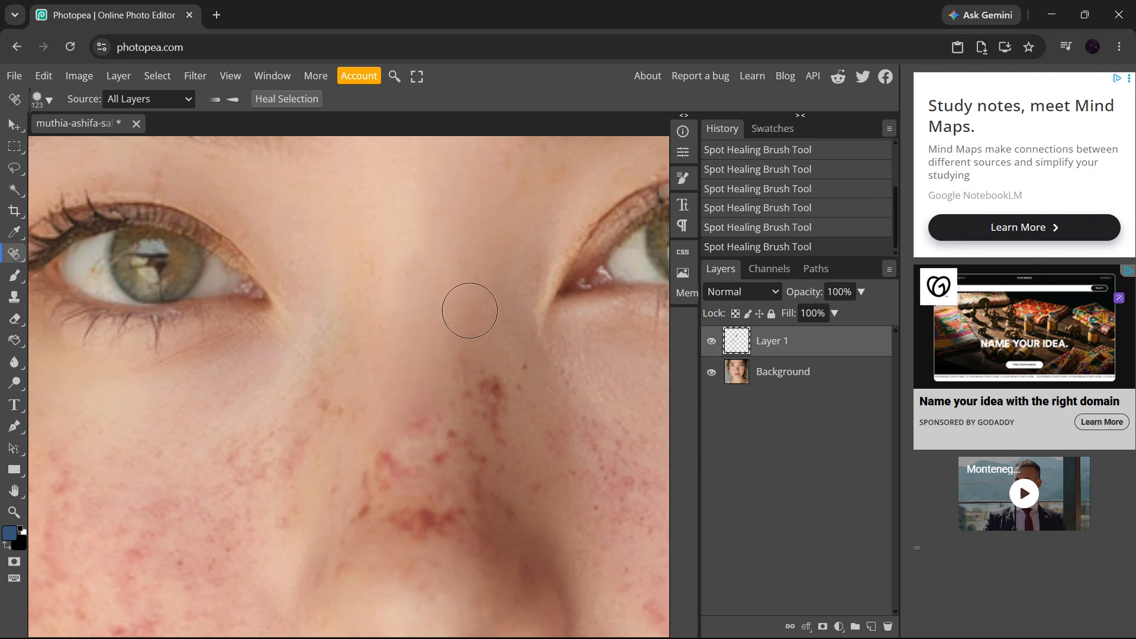
Heal the dark spots on the shaded side of the nose and the redness down its lighter side
{"action": "mouse_move", "coordinate": [469, 310]}
{"action": "left_mouse_down"}
{"action": "mouse_move", "coordinate": [503, 438]}
{"action": "mouse_move", "coordinate": [541, 422]}
{"action": "mouse_move", "coordinate": [546, 455]}
{"action": "mouse_move", "coordinate": [485, 392]}
{"action": "left_mouse_up"}
{"action": "key", "text": "ctrl+z"}
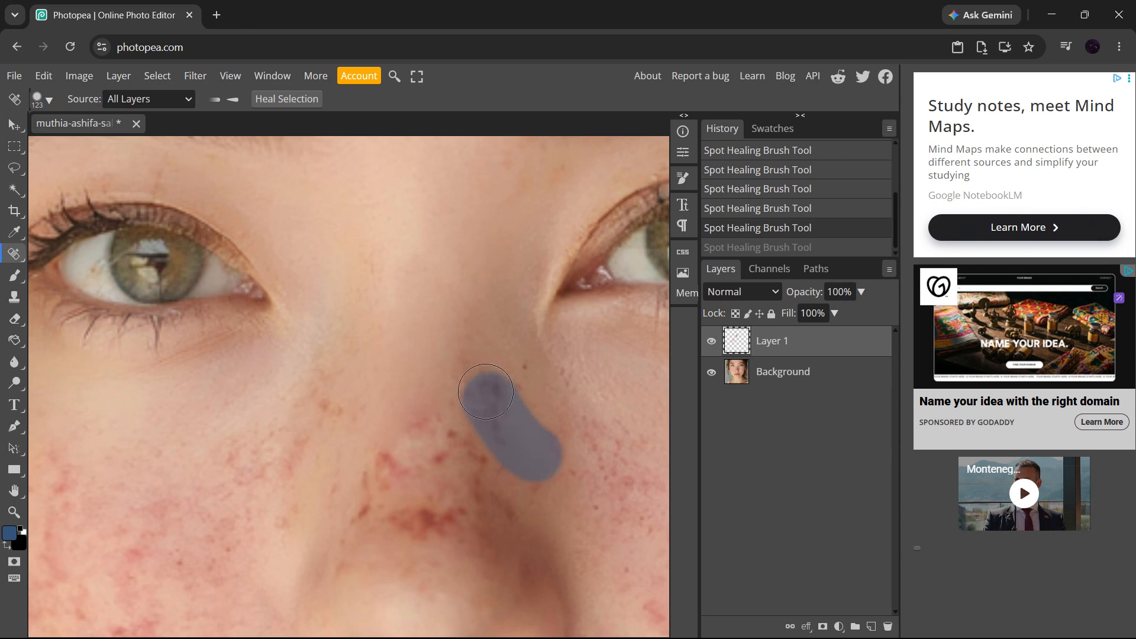
{"action": "left_click_drag", "start_coordinate": [485, 392], "coordinate": [486, 391]}
{"action": "scroll", "coordinate": [527, 366], "scroll_direction": "down", "scroll_amount": 2}
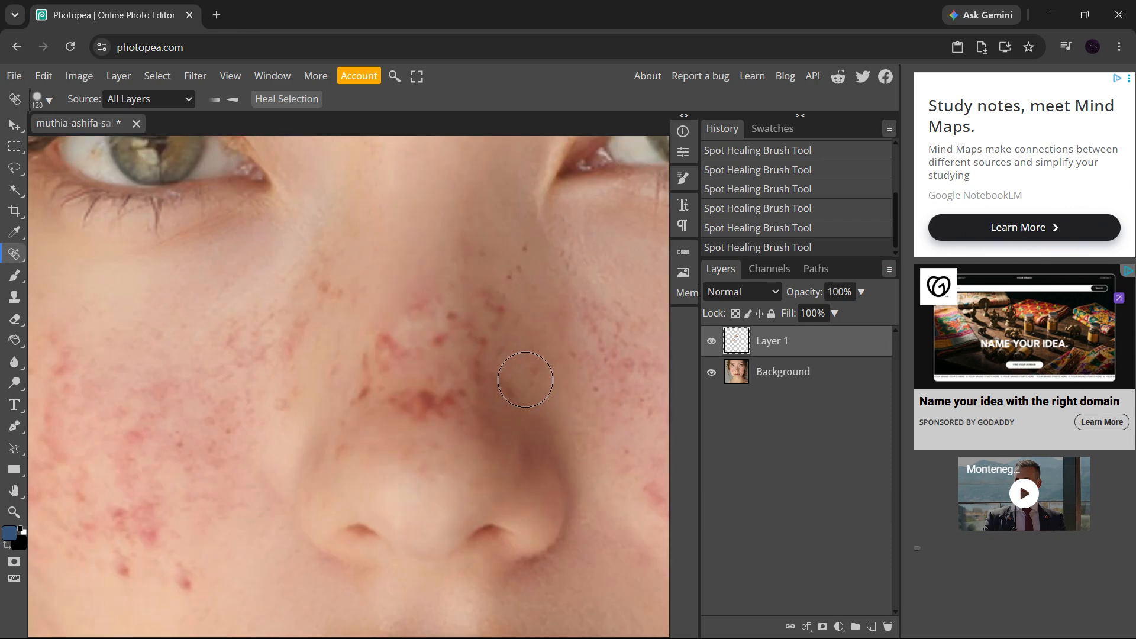
{"action": "left_click_drag", "start_coordinate": [559, 393], "coordinate": [493, 287]}
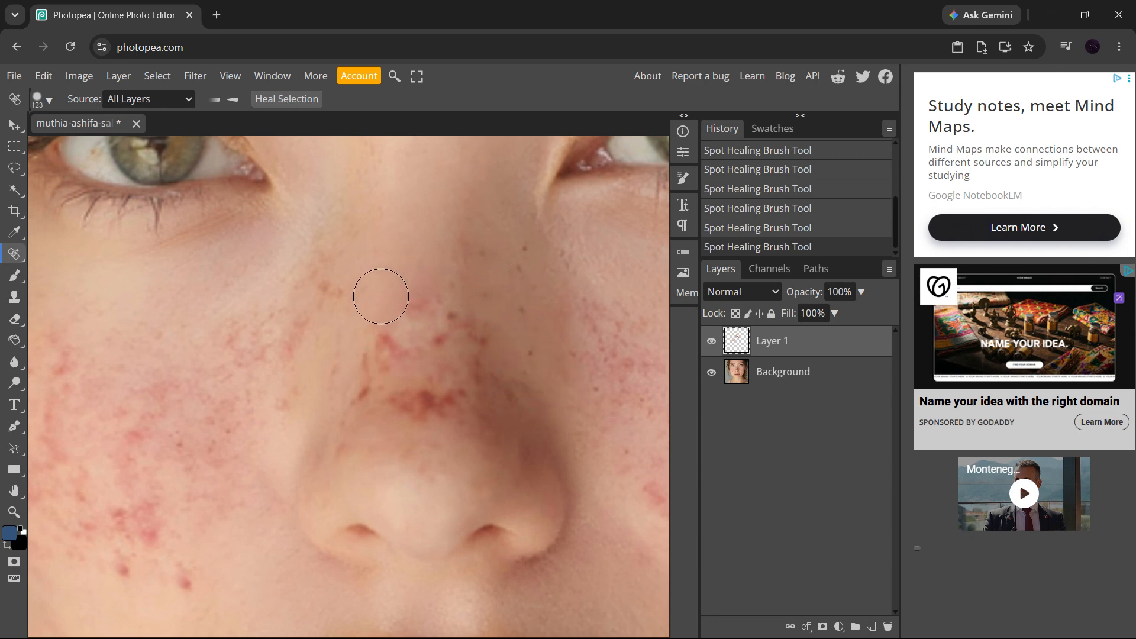
{"action": "left_click_drag", "start_coordinate": [381, 295], "coordinate": [379, 395]}
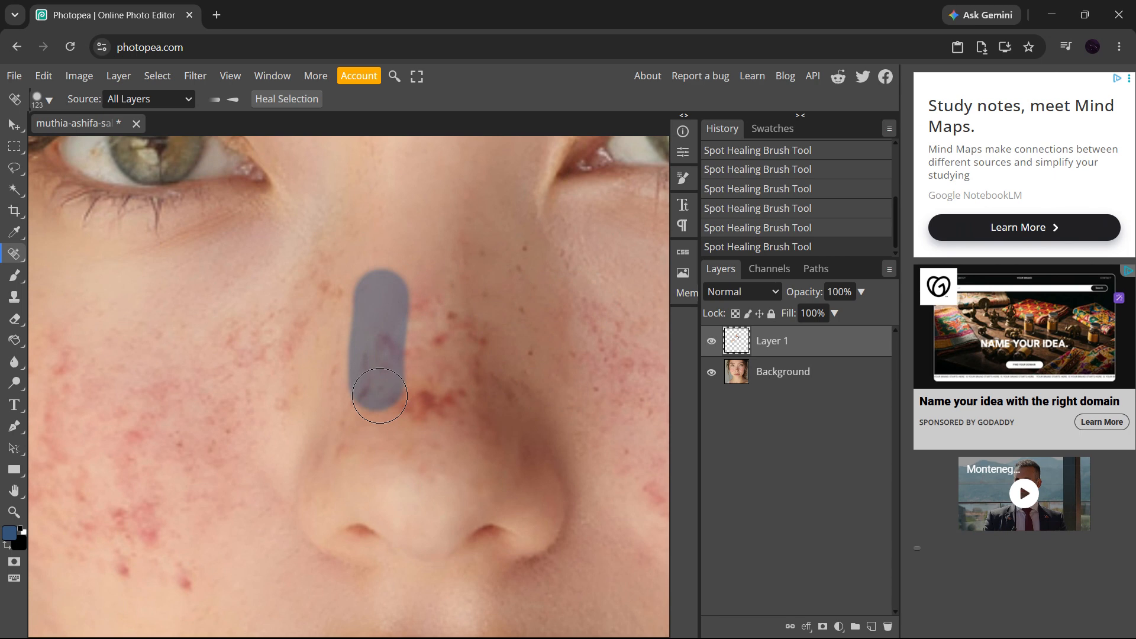
{"action": "left_click_drag", "start_coordinate": [379, 395], "coordinate": [379, 396]}
{"action": "scroll", "coordinate": [417, 313], "scroll_direction": "down", "scroll_amount": 3}
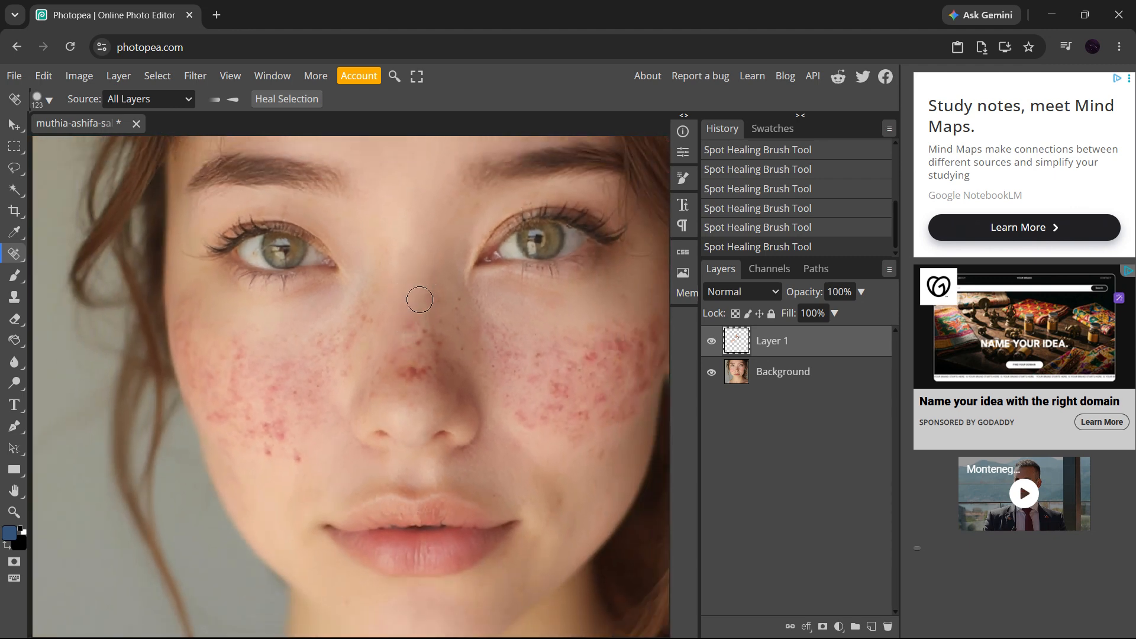
Heal the dark red blemishes along the center of the nose with strokes from the bridge down toward the tip
{"action": "left_click_drag", "start_coordinate": [427, 303], "coordinate": [426, 350]}
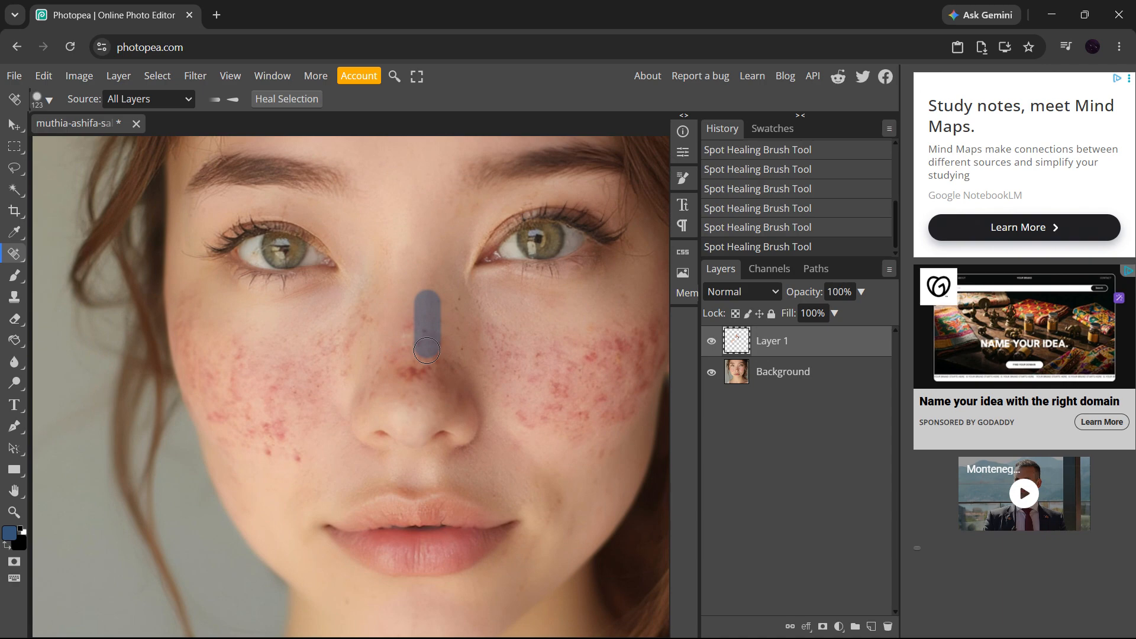
{"action": "left_click_drag", "start_coordinate": [427, 351], "coordinate": [426, 350]}
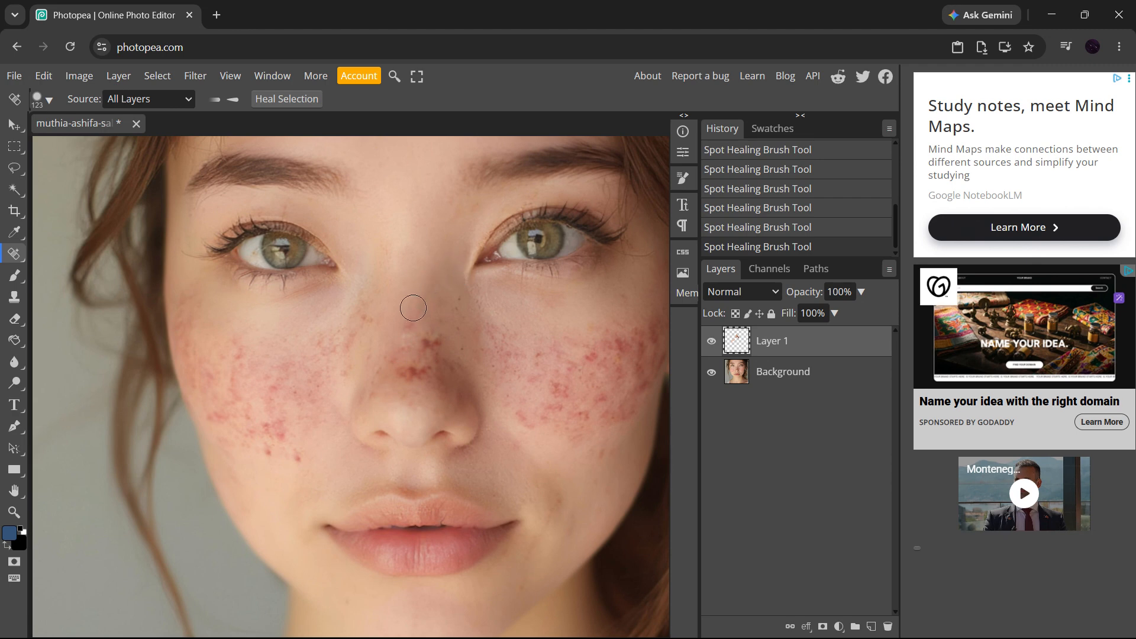
{"action": "mouse_move", "coordinate": [413, 306]}
{"action": "left_mouse_down"}
{"action": "mouse_move", "coordinate": [414, 373]}
{"action": "mouse_move", "coordinate": [427, 353]}
{"action": "mouse_move", "coordinate": [416, 316]}
{"action": "left_mouse_up"}
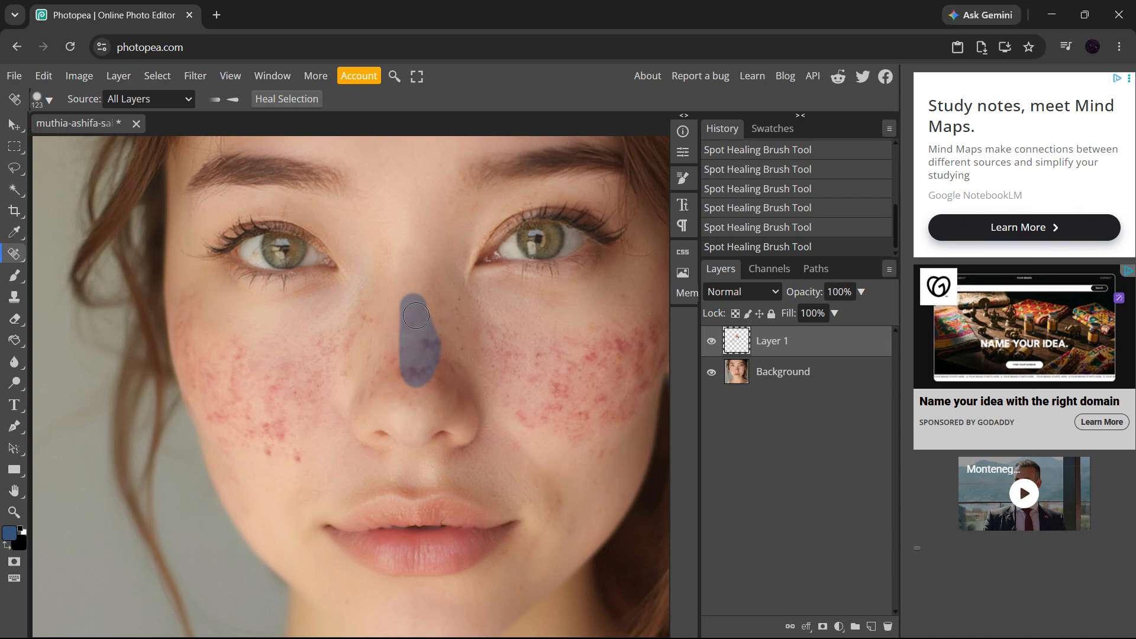
{"action": "left_click_drag", "start_coordinate": [416, 315], "coordinate": [416, 316]}
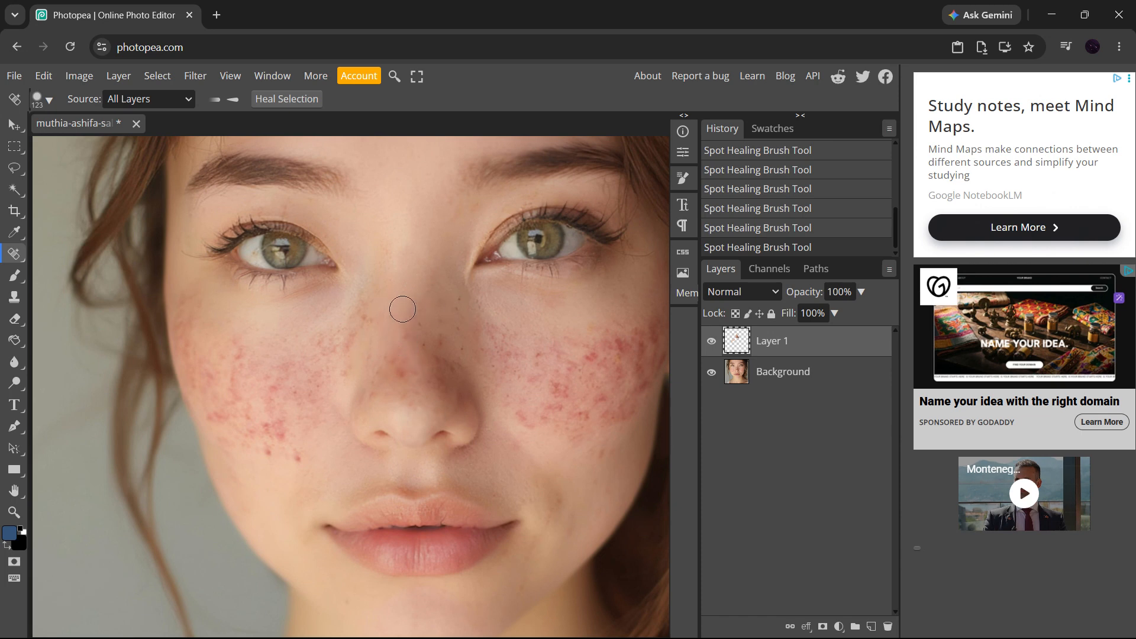
Heal the remaining redness on the lighter side of the nose above the nostril and the spots on its shaded side
{"action": "mouse_move", "coordinate": [399, 308]}
{"action": "left_mouse_down"}
{"action": "mouse_move", "coordinate": [407, 371]}
{"action": "mouse_move", "coordinate": [383, 371]}
{"action": "mouse_move", "coordinate": [371, 391]}
{"action": "left_mouse_up"}
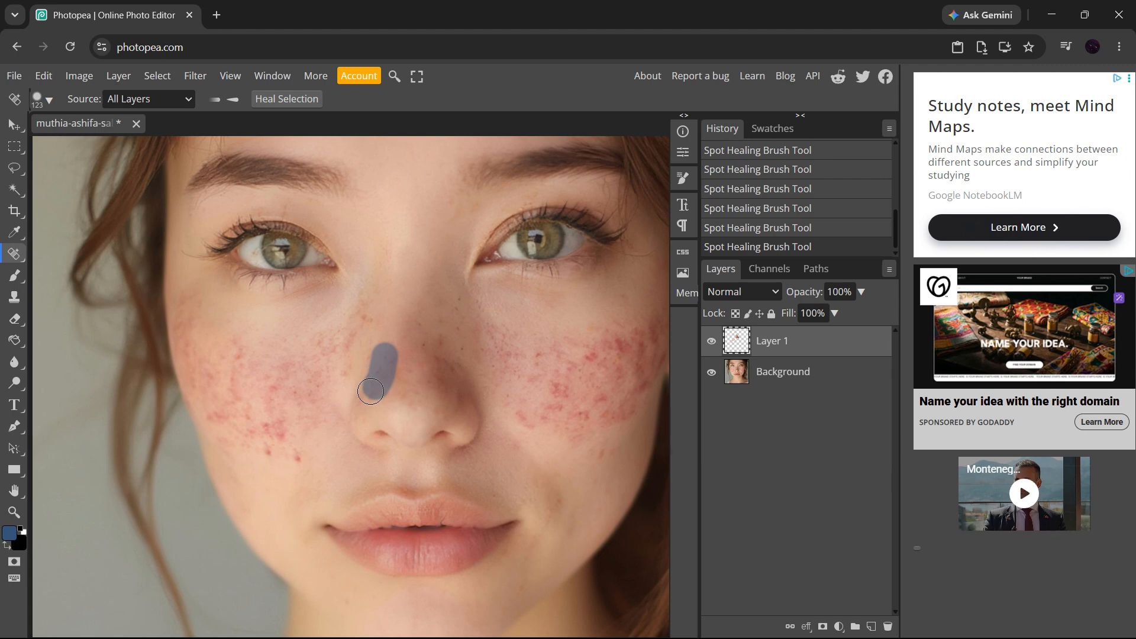
{"action": "left_click_drag", "start_coordinate": [371, 391], "coordinate": [371, 391]}
{"action": "left_click_drag", "start_coordinate": [448, 313], "coordinate": [428, 366]}
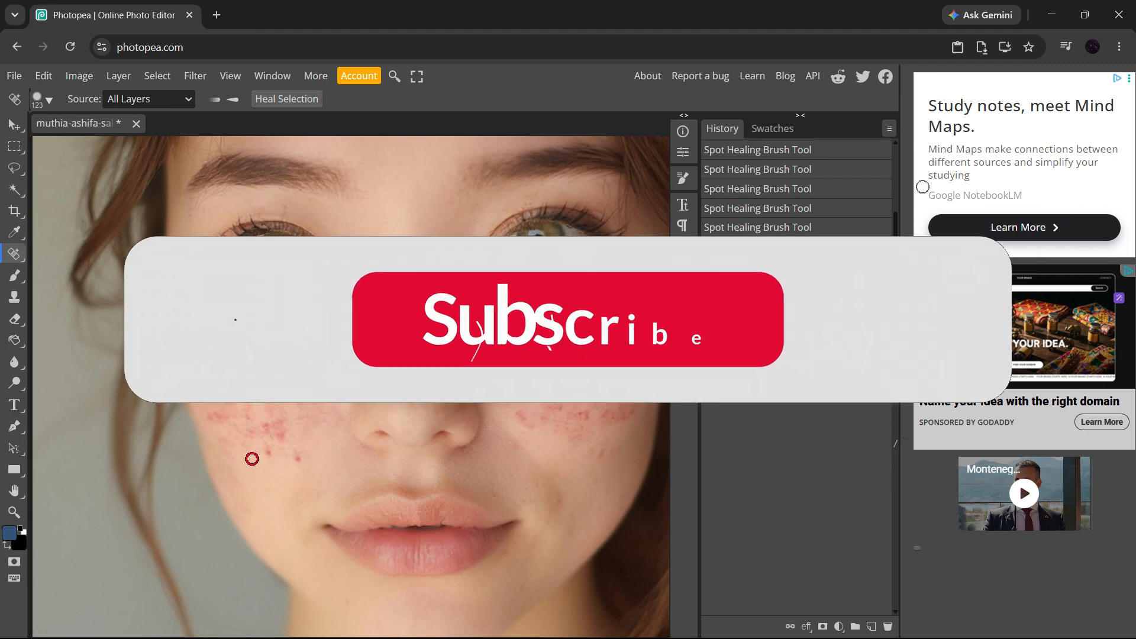